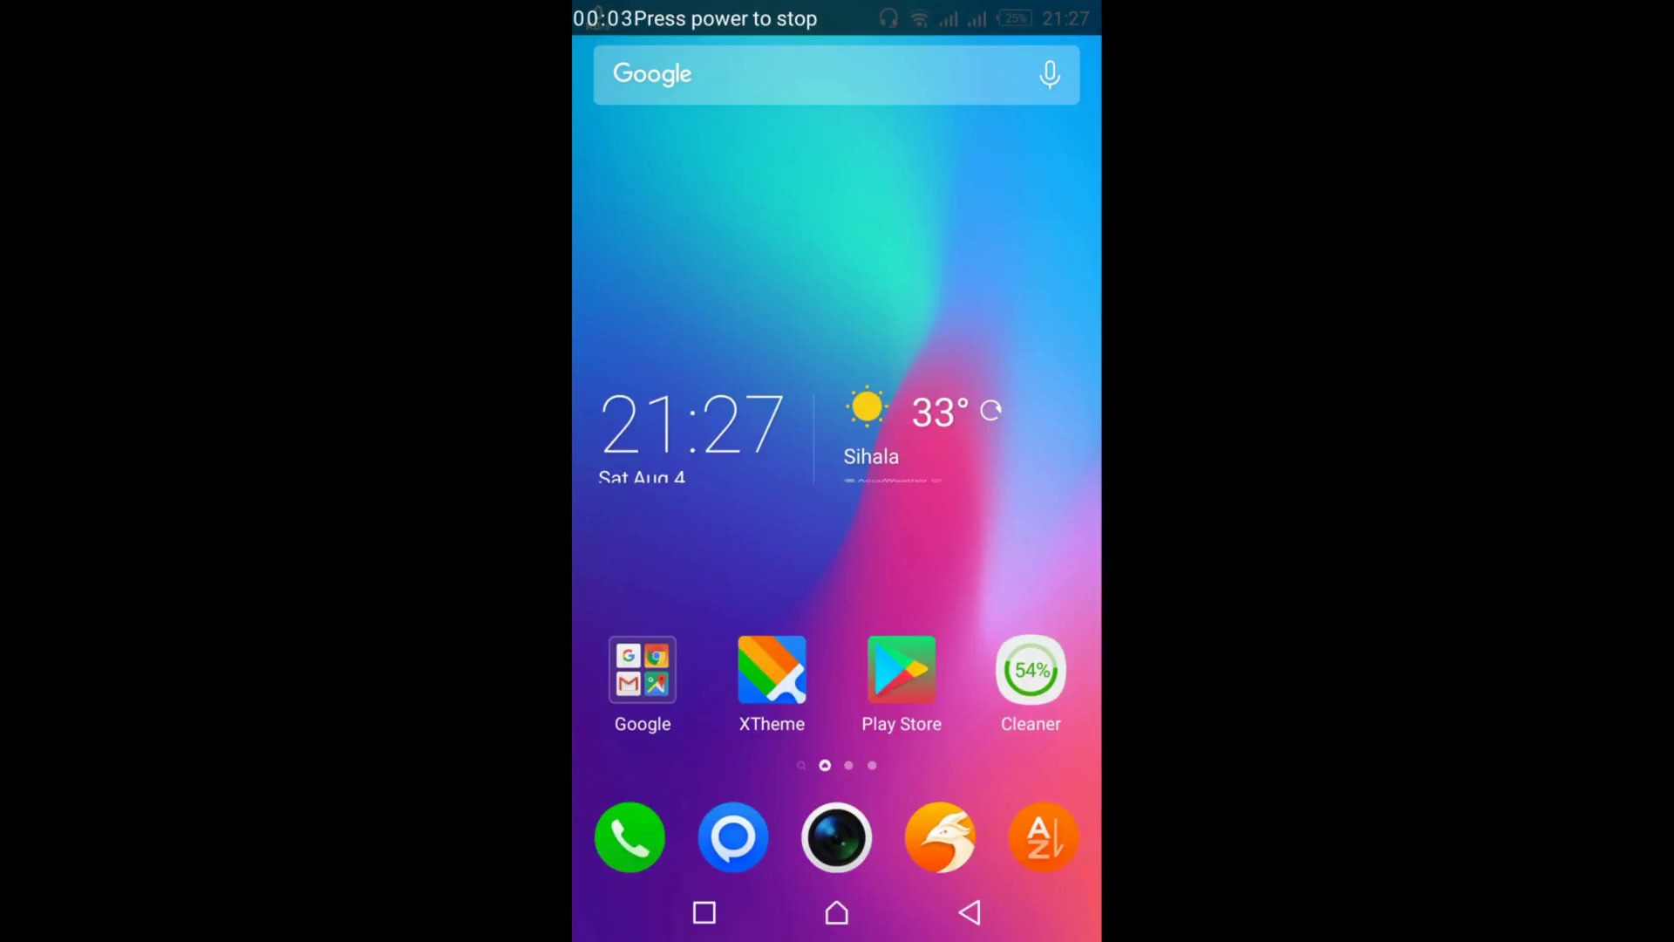
Install Video Downloader For Musically-Tik Tok from its Play Store listing
{"action": "left_click", "coordinate": [1031, 670]}
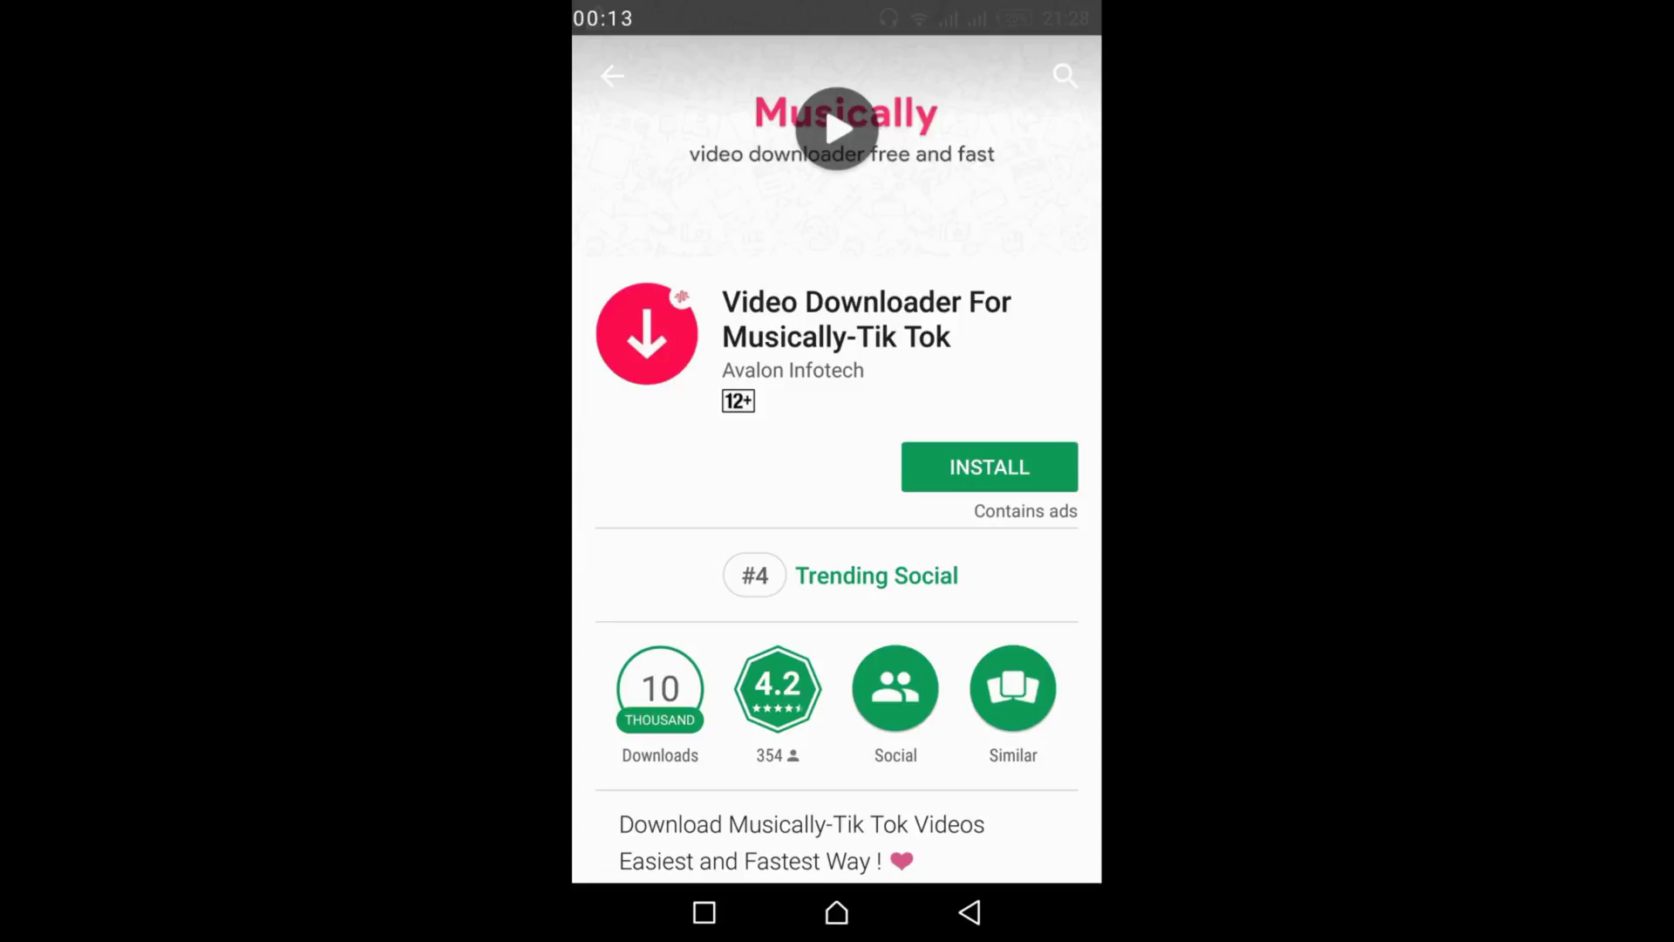
{"action": "left_click", "coordinate": [989, 468]}
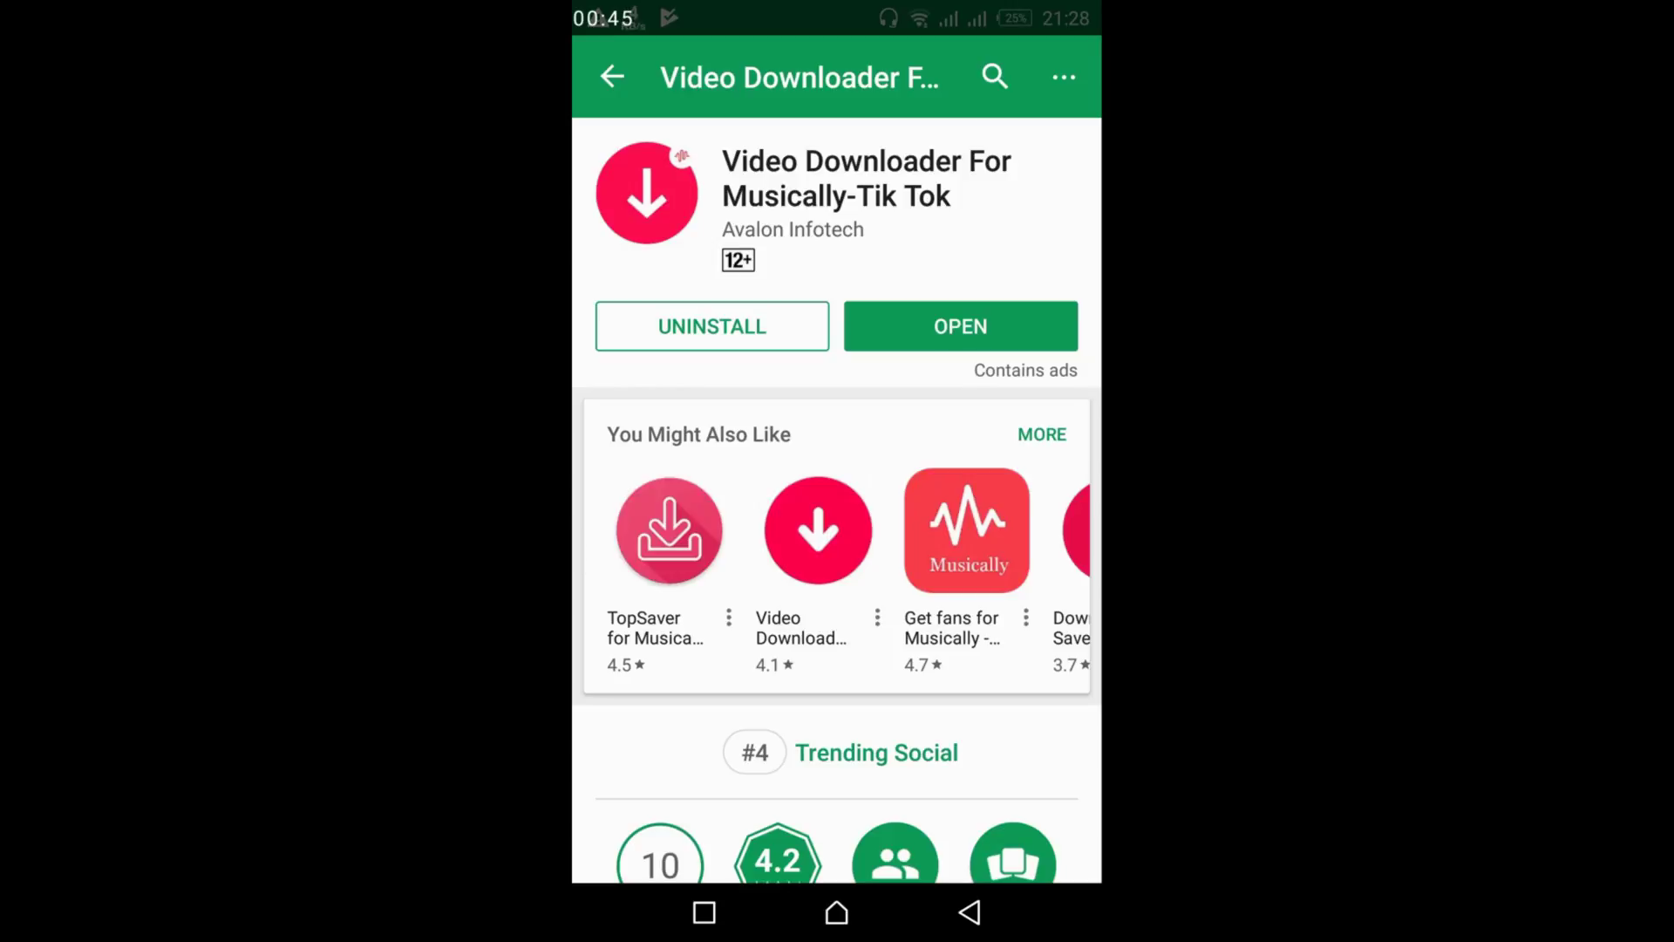
Launch the downloader, switch Autosave on, and allow access to media and files
{"action": "left_click", "coordinate": [961, 326]}
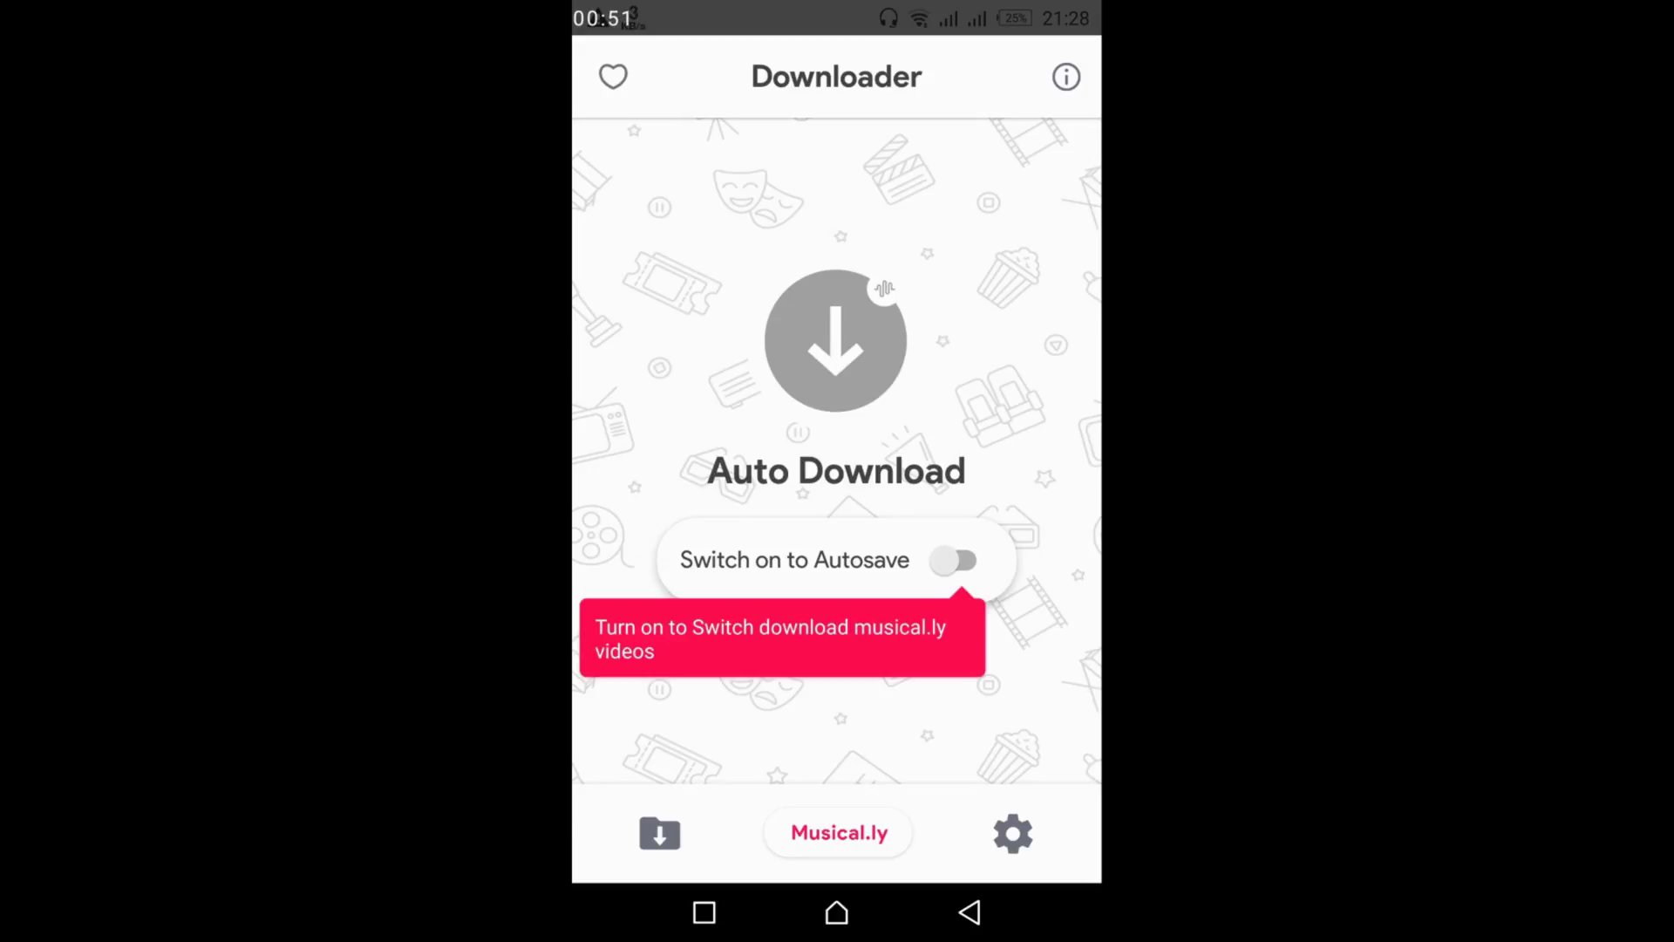
{"action": "left_click", "coordinate": [954, 561]}
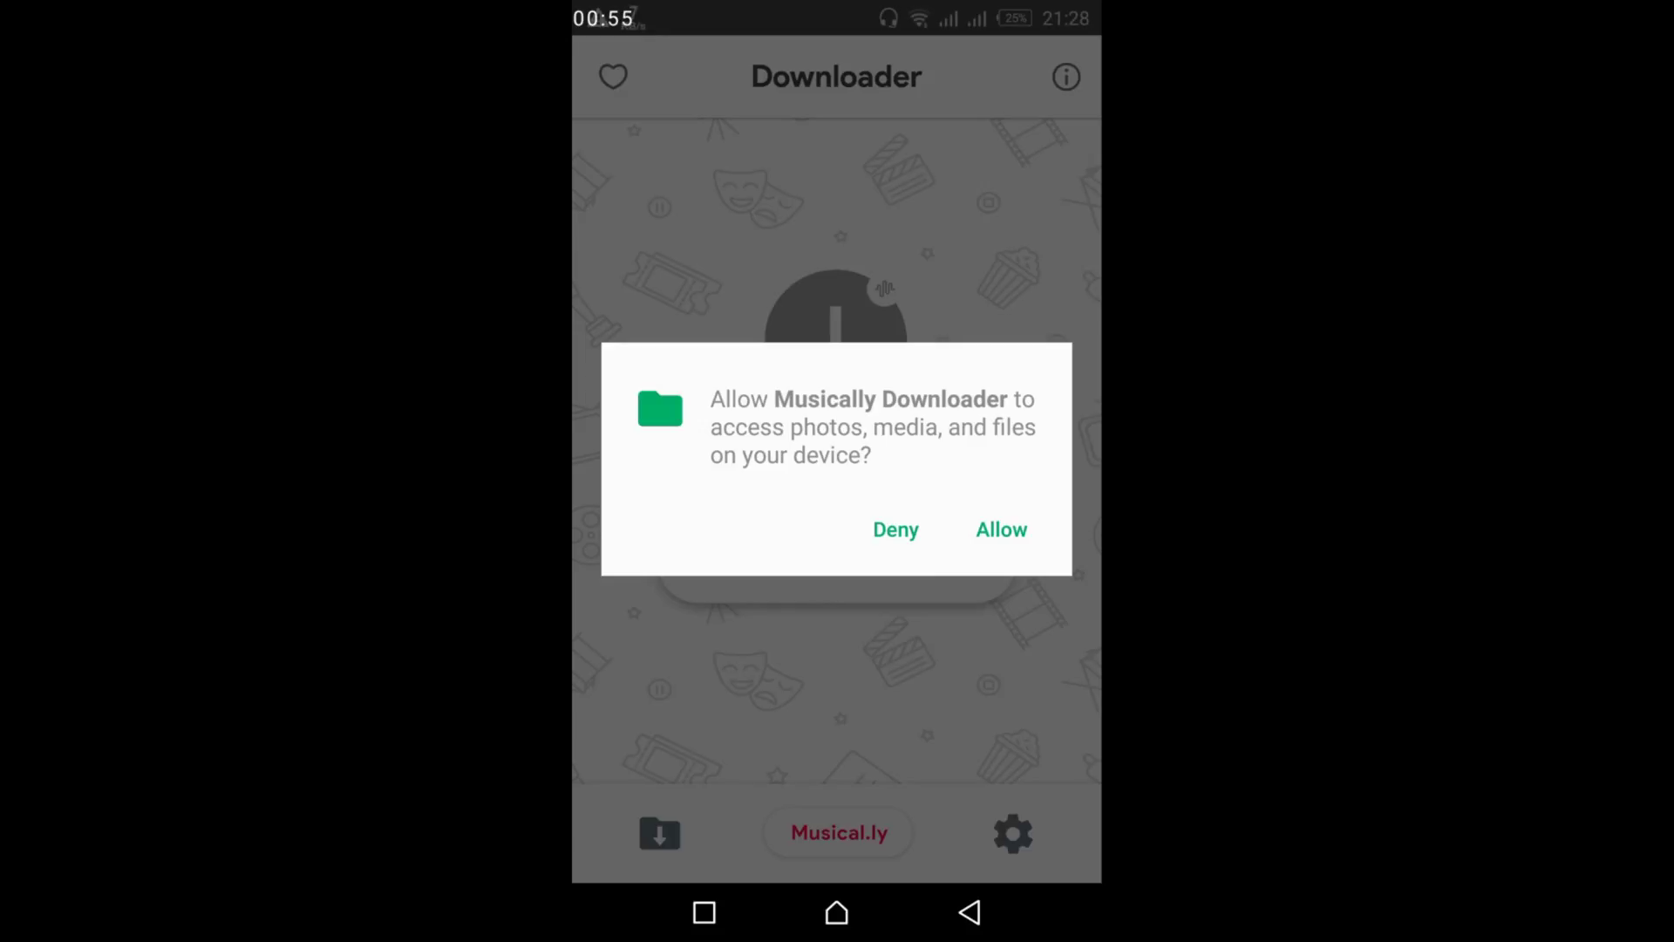
{"action": "left_click", "coordinate": [1002, 530]}
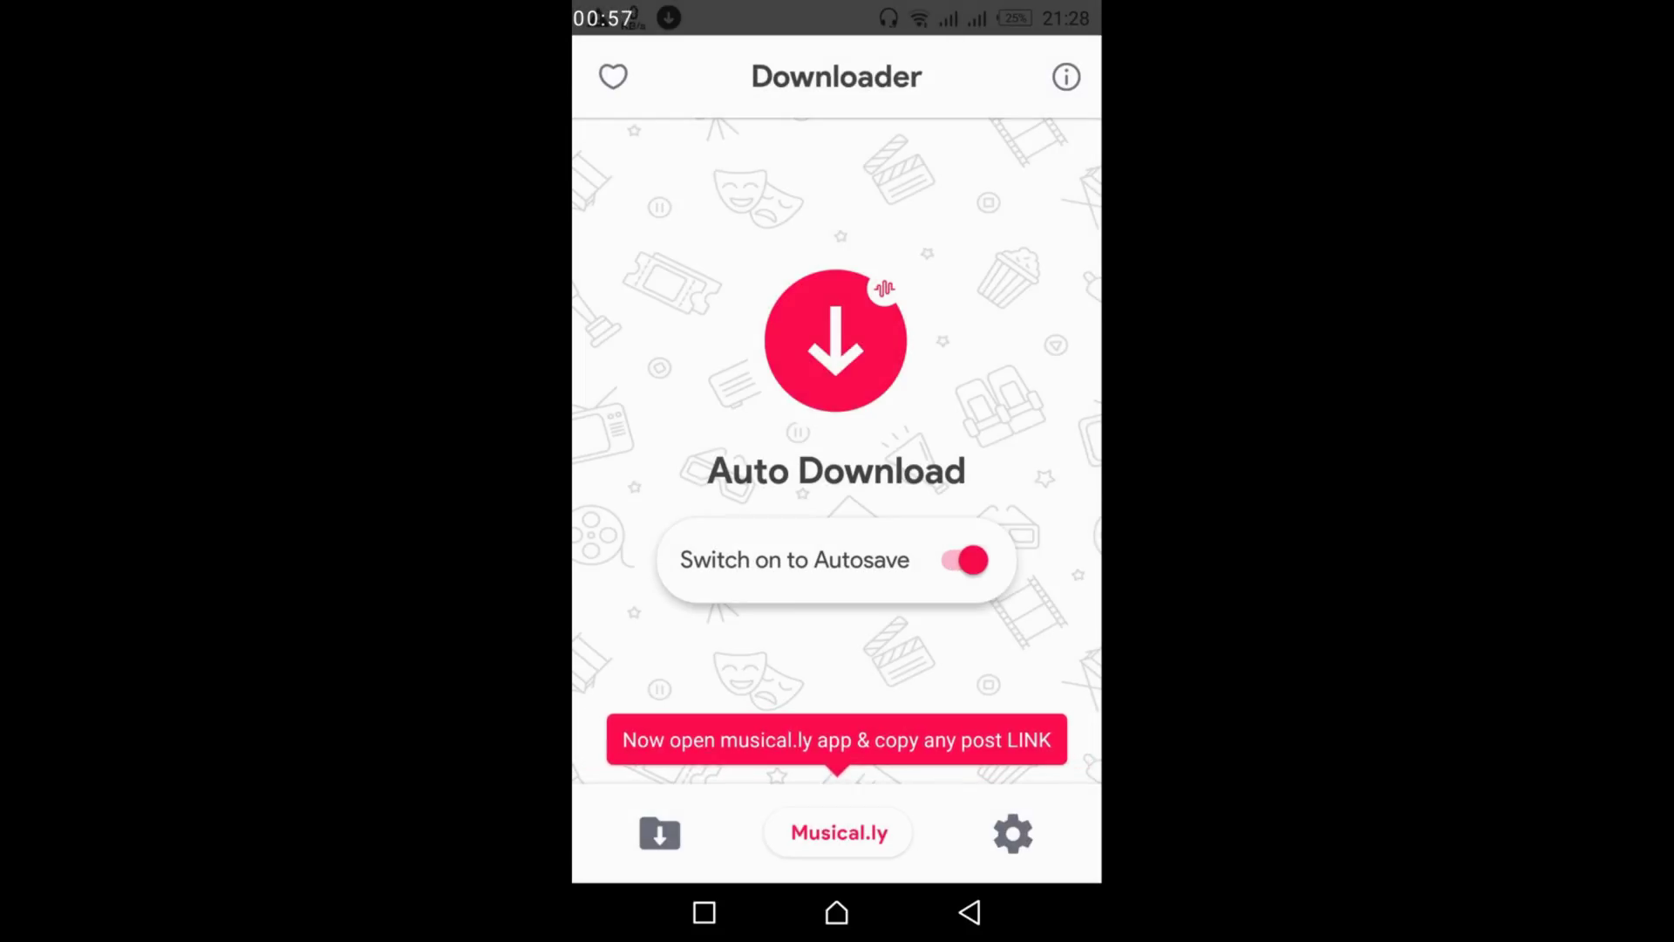
Return home, then pause a video playing in TikTok's For you feed
{"action": "left_click", "coordinate": [836, 912]}
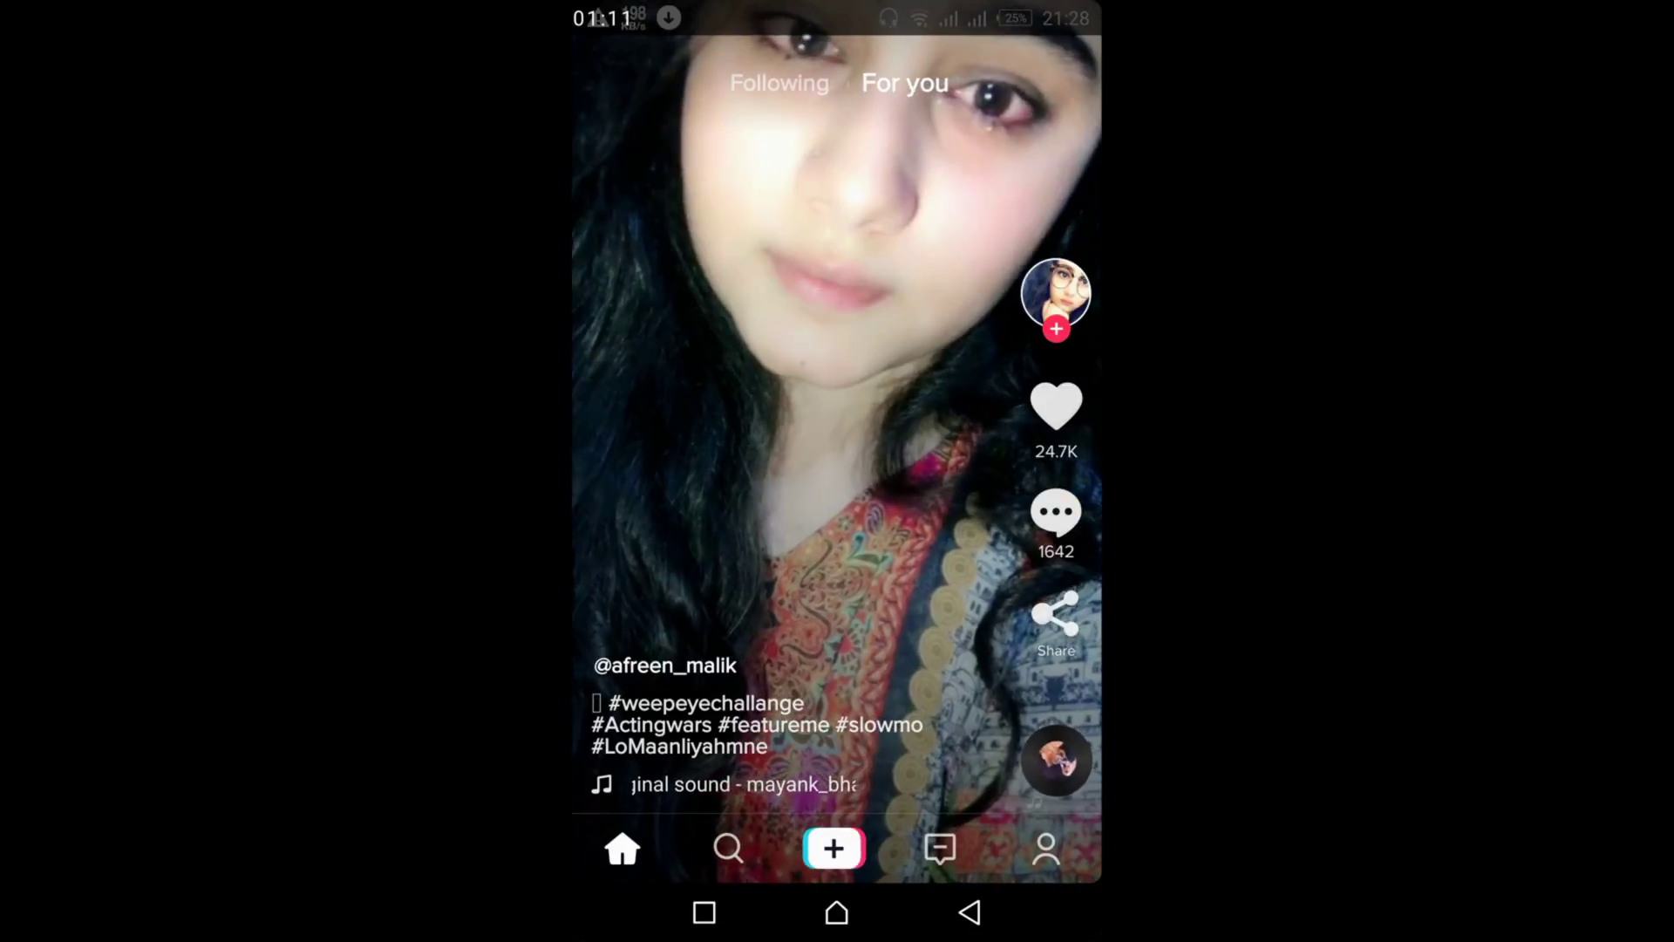
{"action": "left_click", "coordinate": [836, 445]}
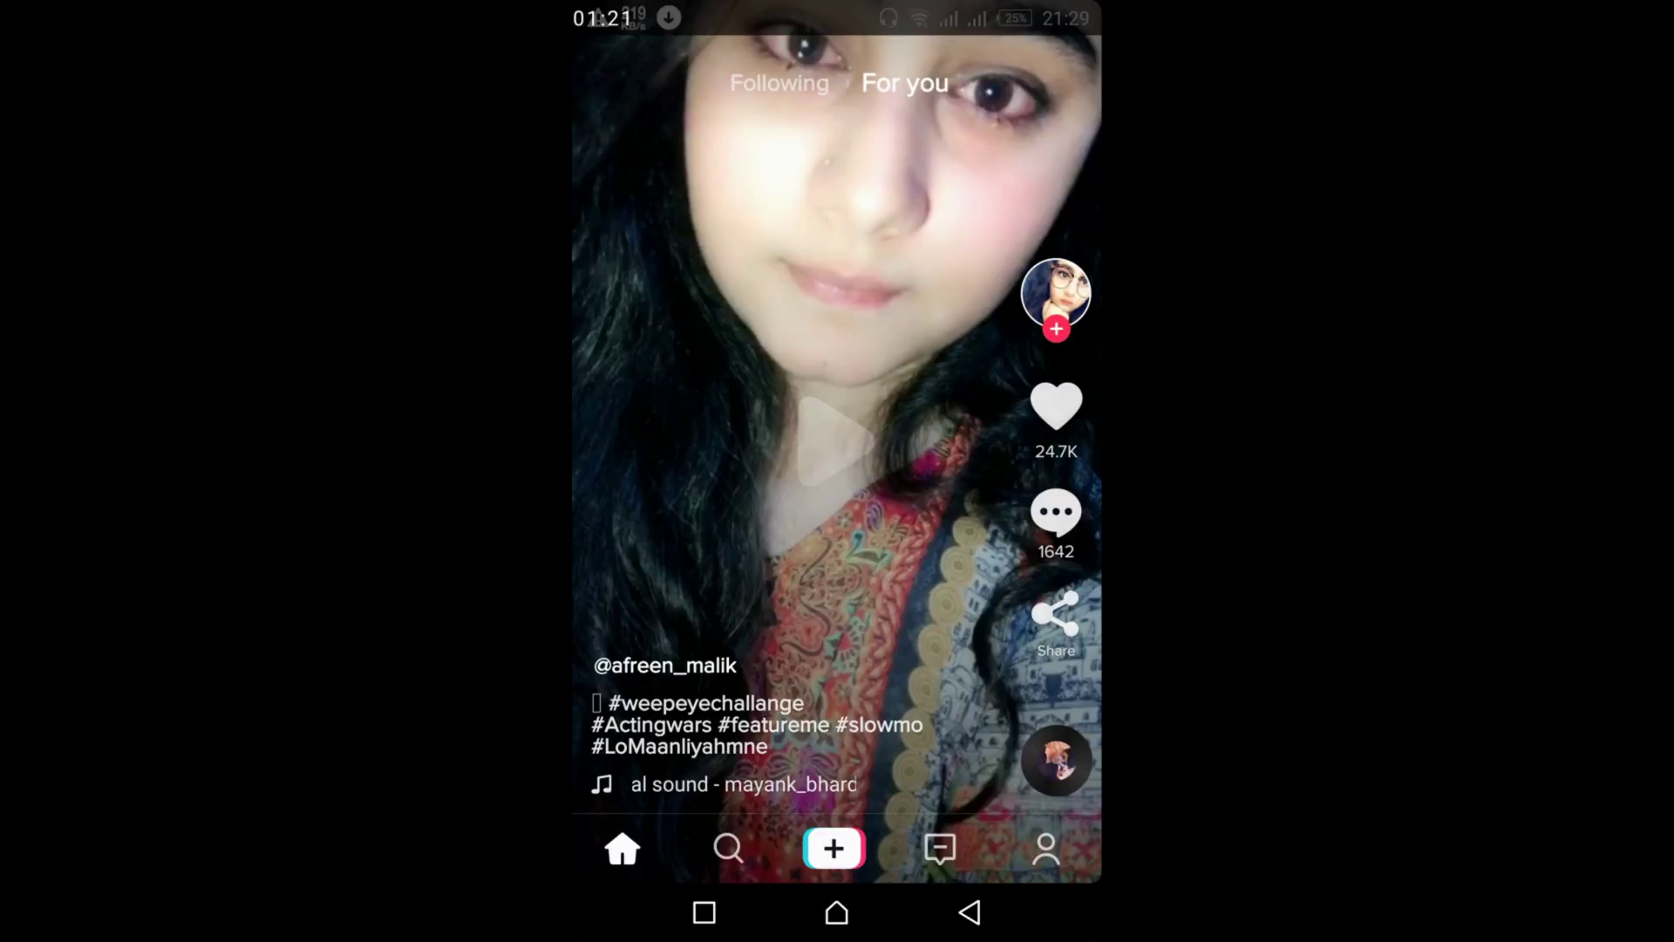
Copy the paused TikTok video's link and check the download in the notification shade
{"action": "left_click", "coordinate": [1055, 615]}
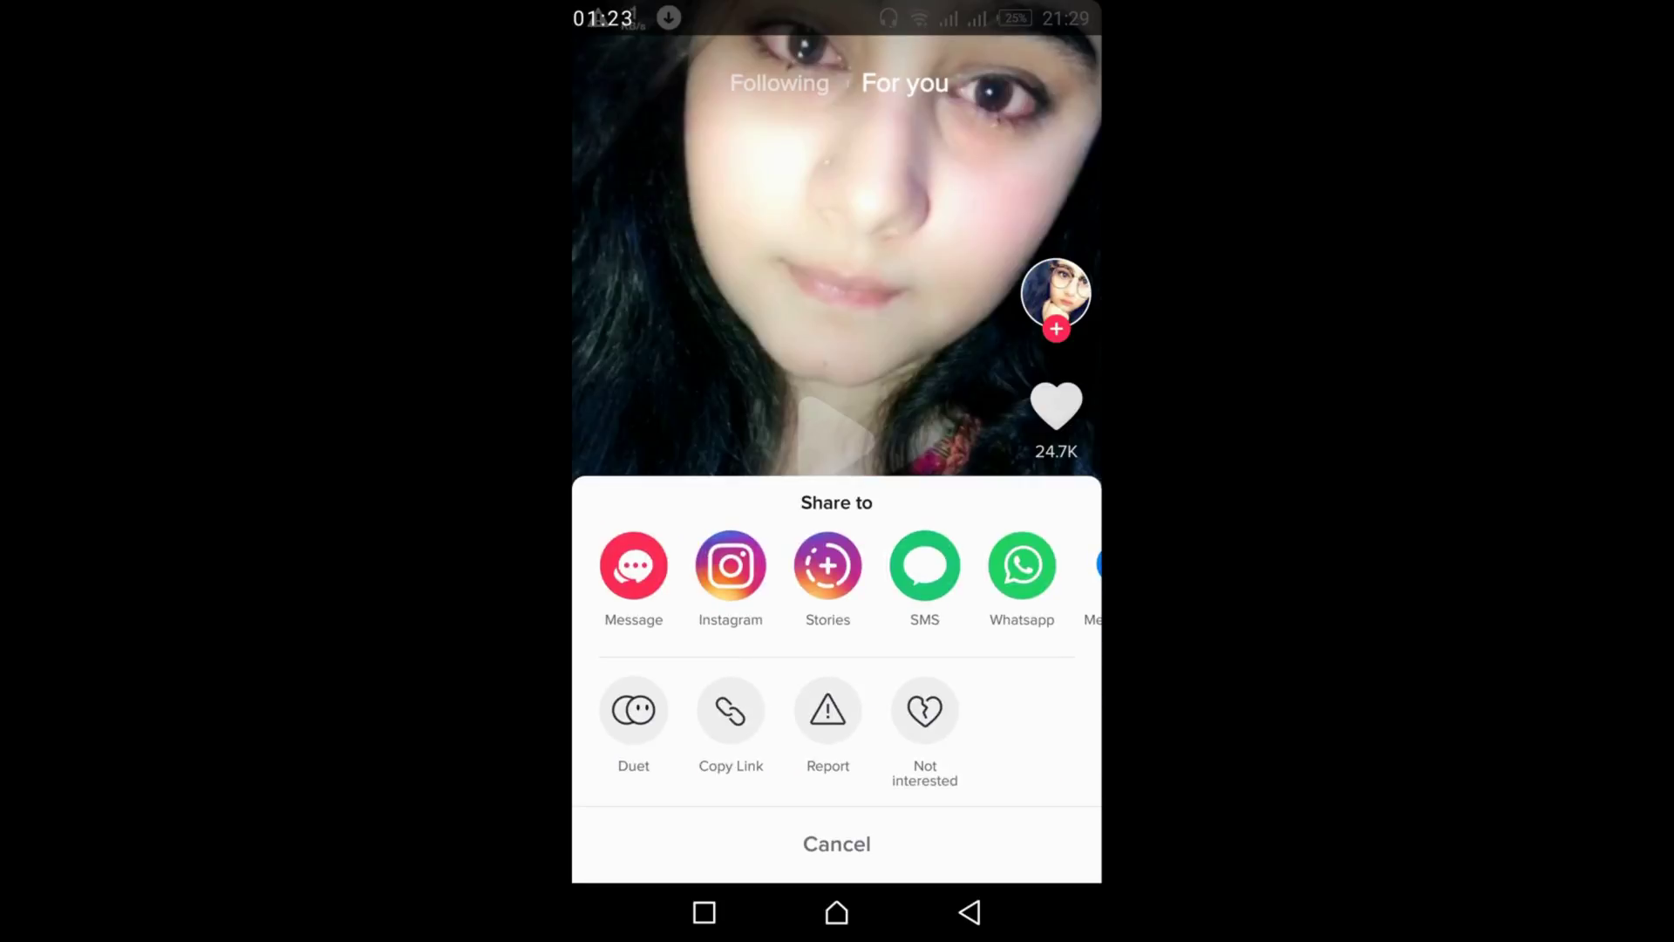
{"action": "left_click", "coordinate": [730, 709]}
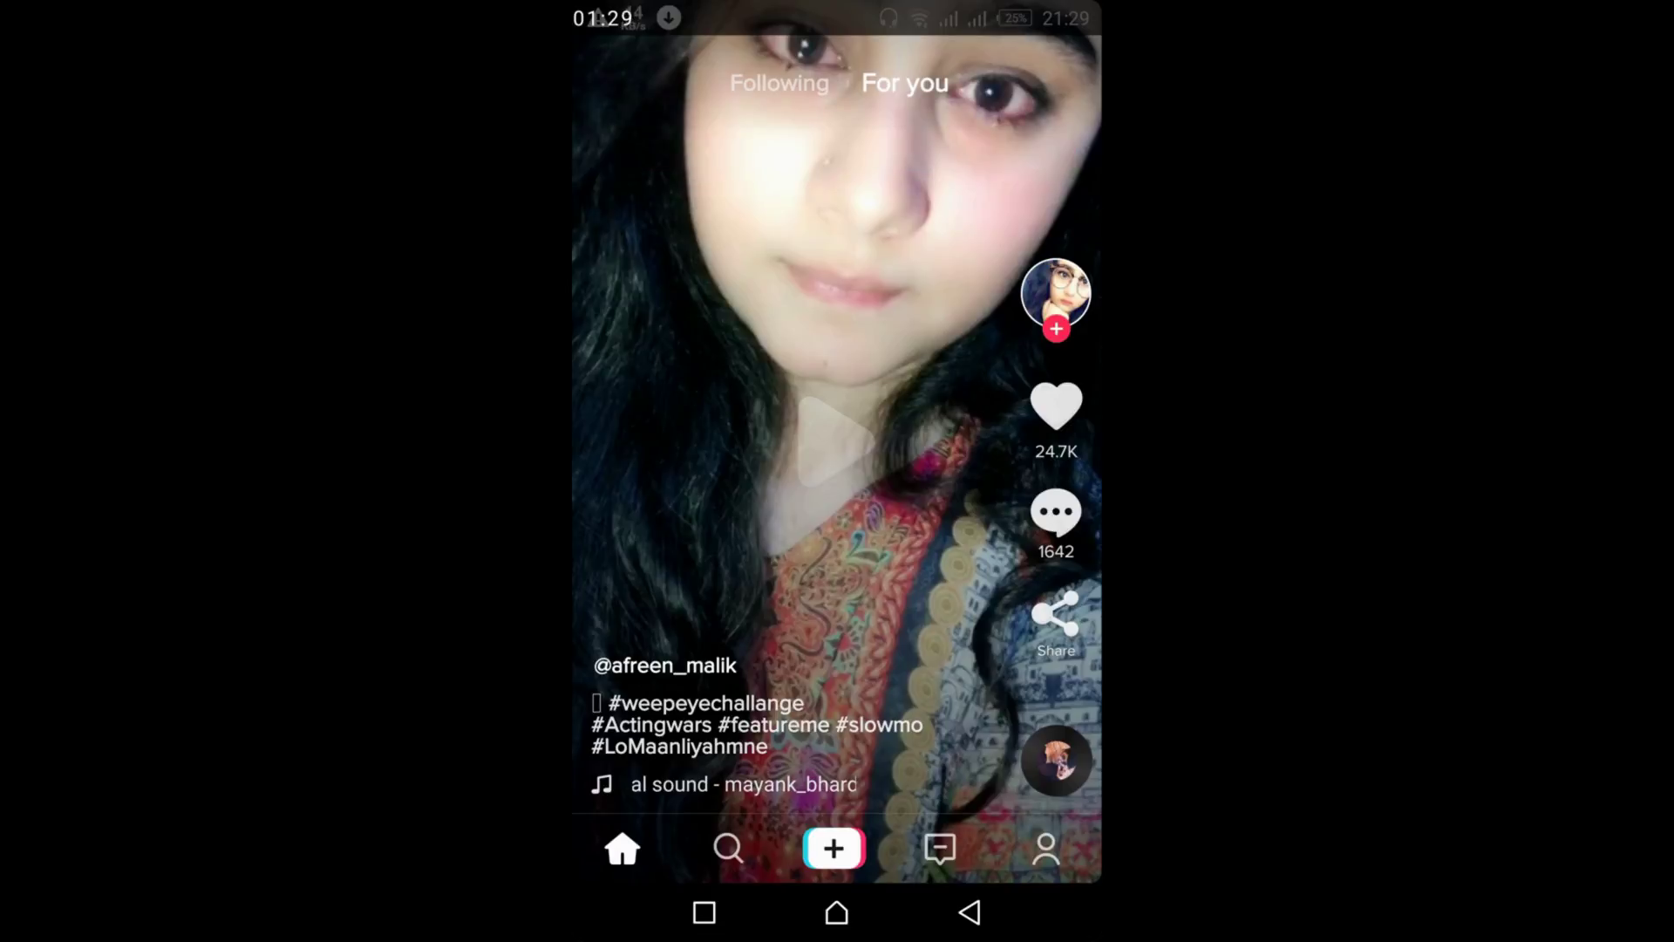
{"action": "left_click_drag", "start_coordinate": [837, 6], "coordinate": [838, 523]}
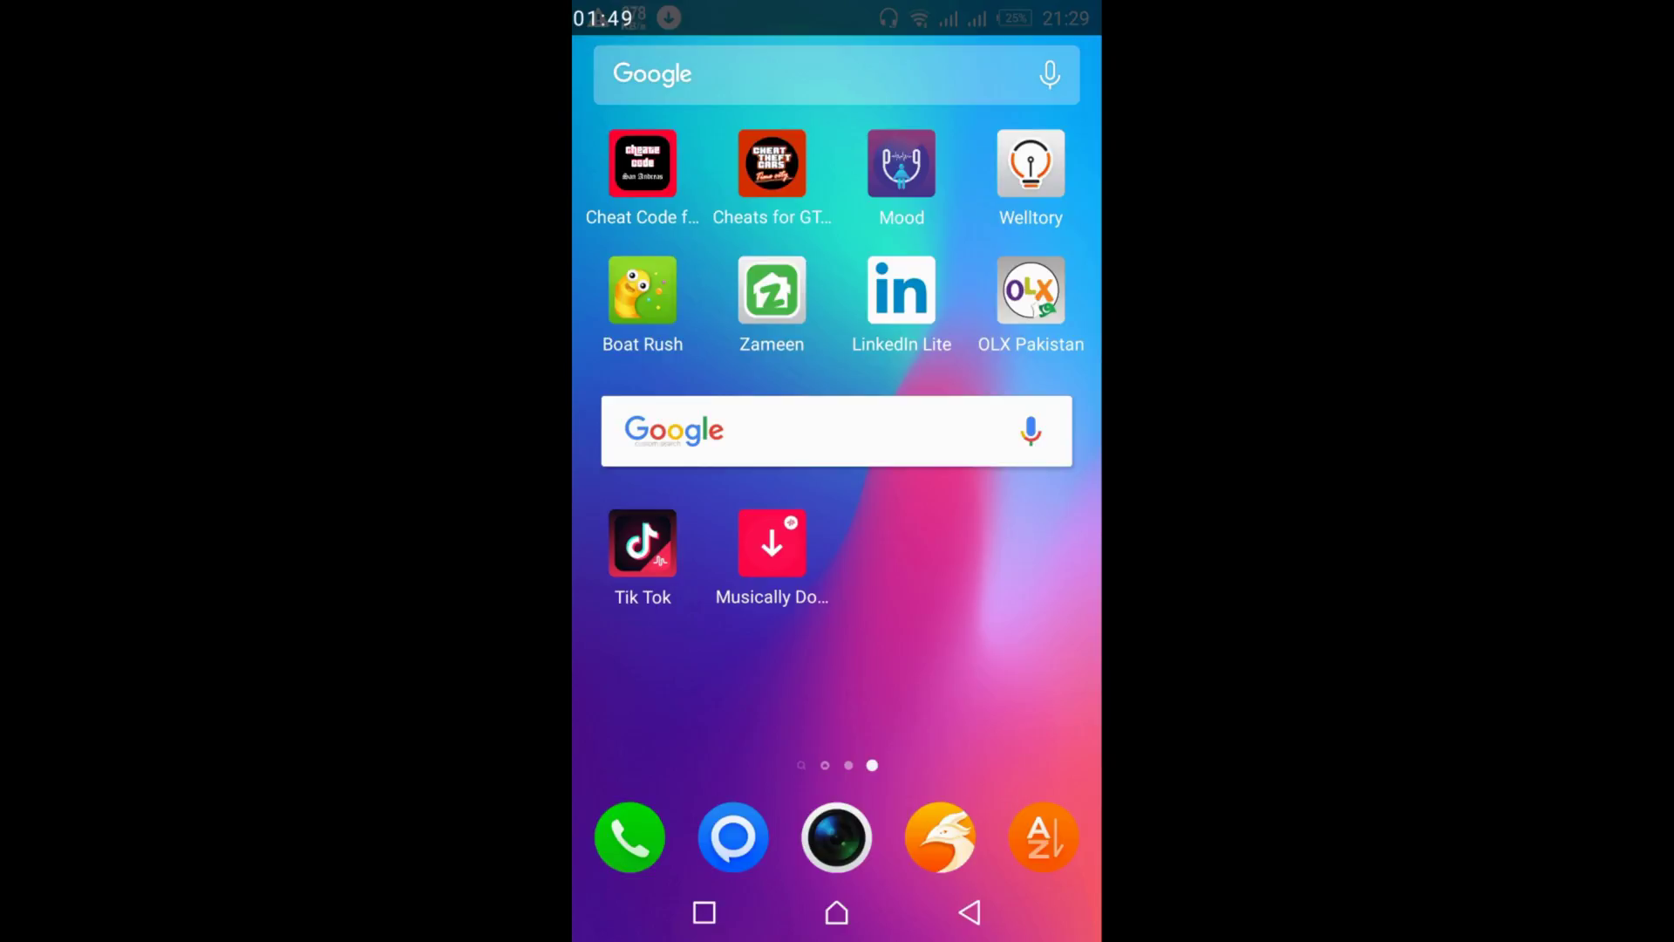
Launch Musically Downloader from the home screen icon
{"action": "left_click", "coordinate": [772, 542]}
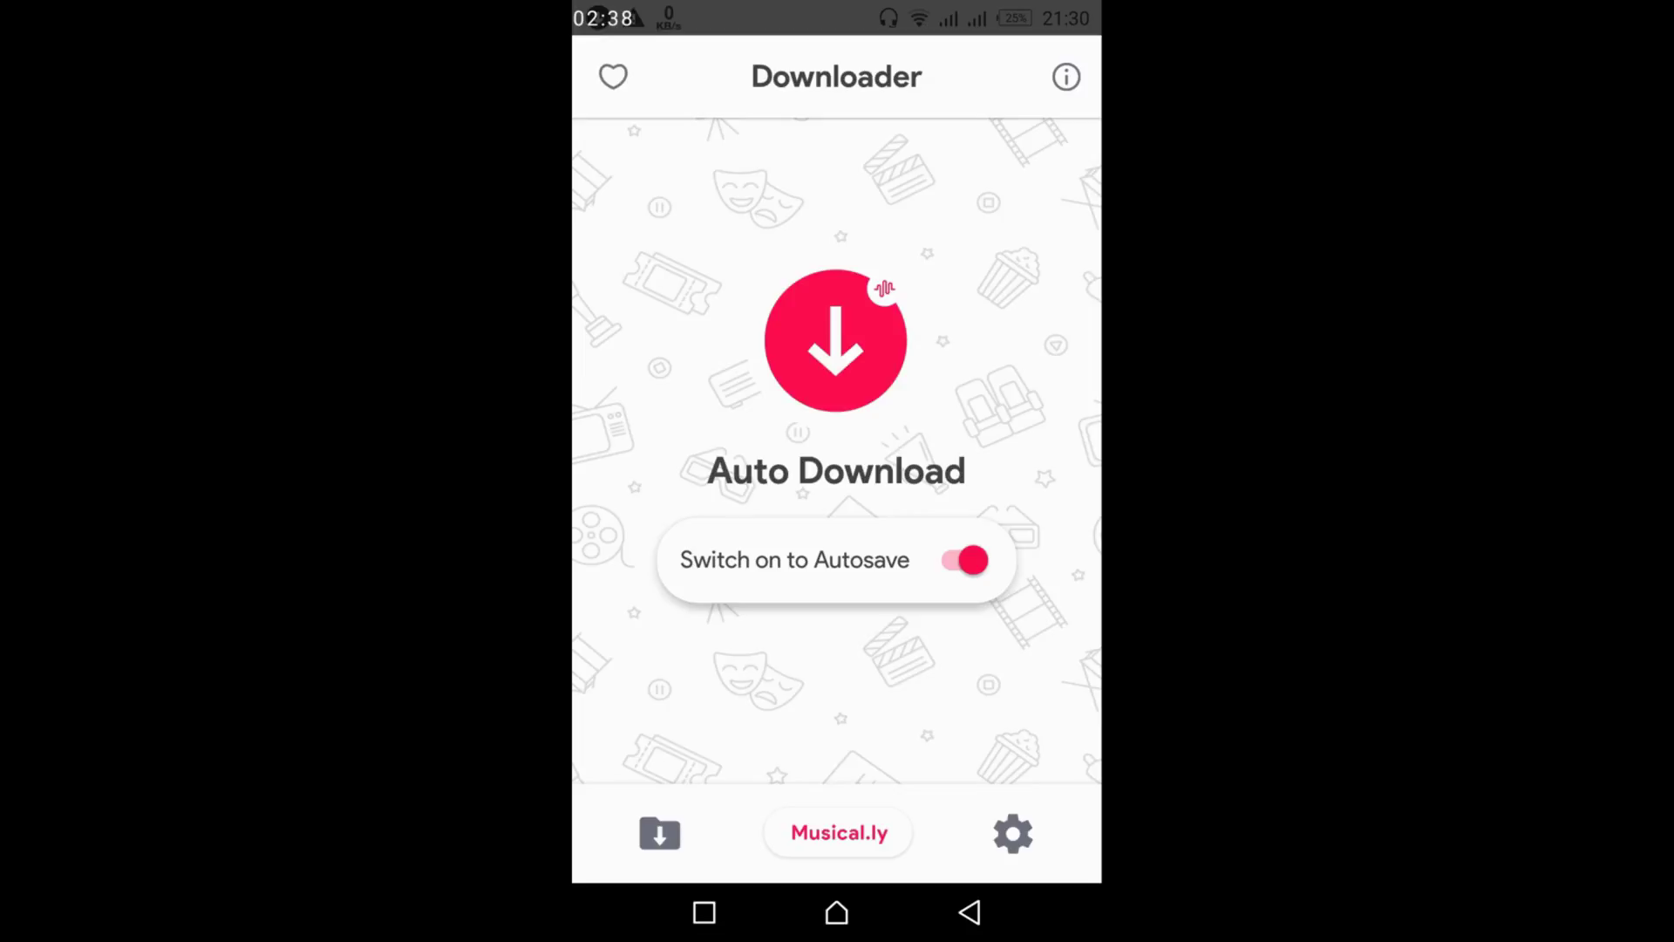
Play the first video in the downloads folder, then return and dismiss the Rate us prompt
{"action": "left_click", "coordinate": [659, 833]}
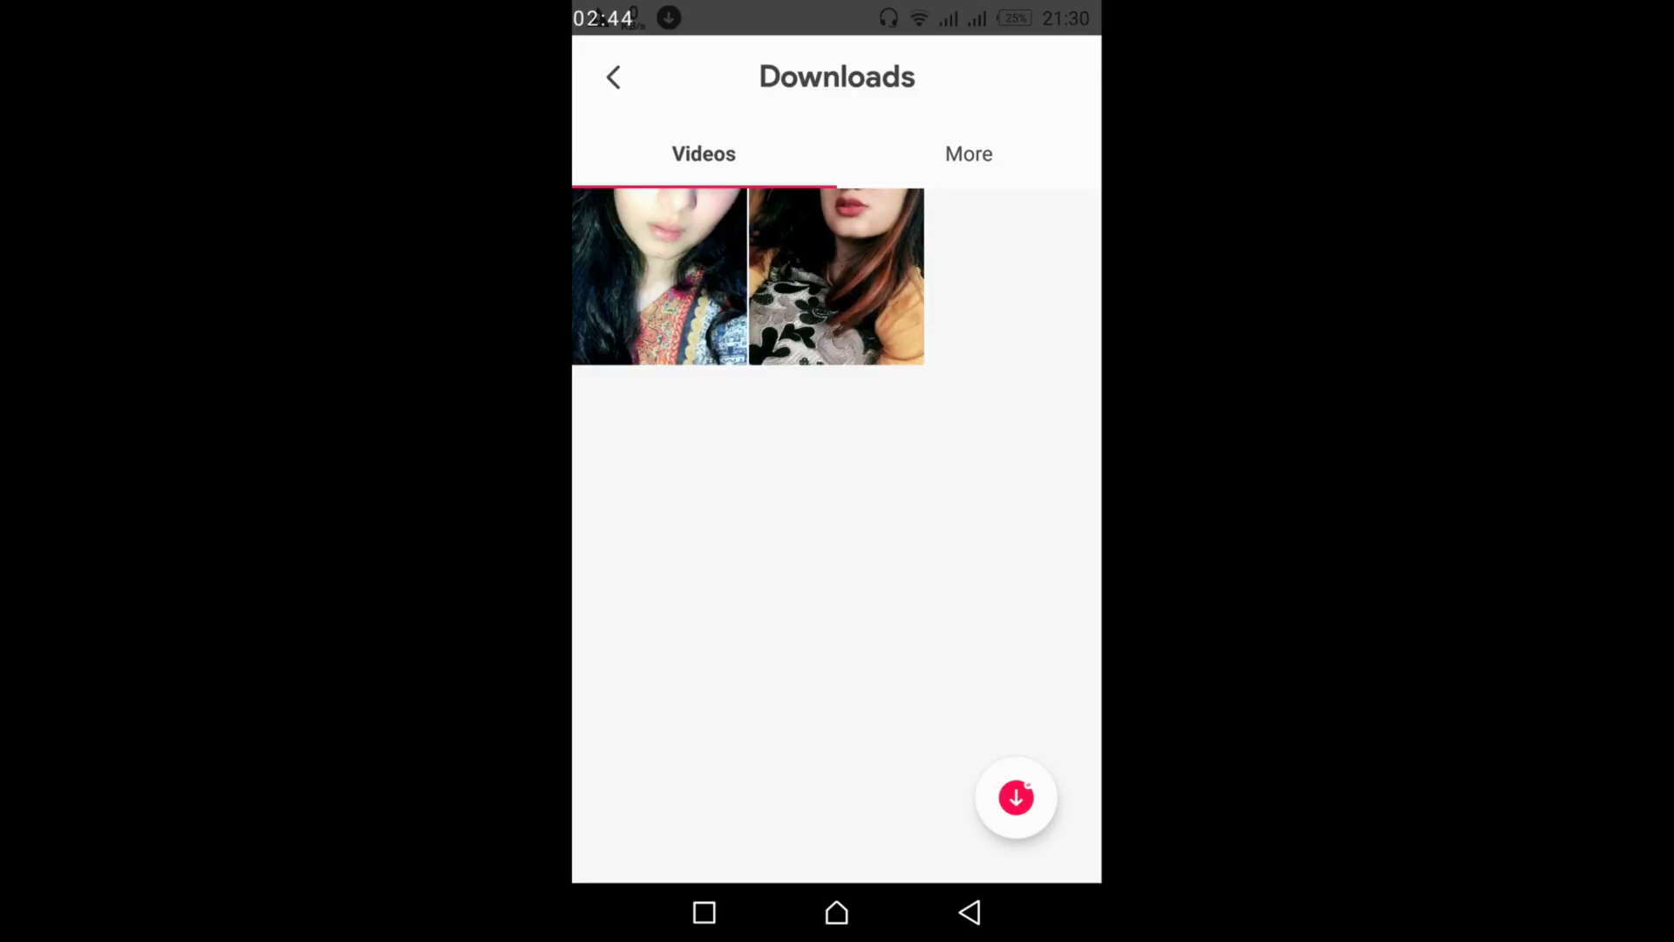
{"action": "left_click", "coordinate": [660, 274]}
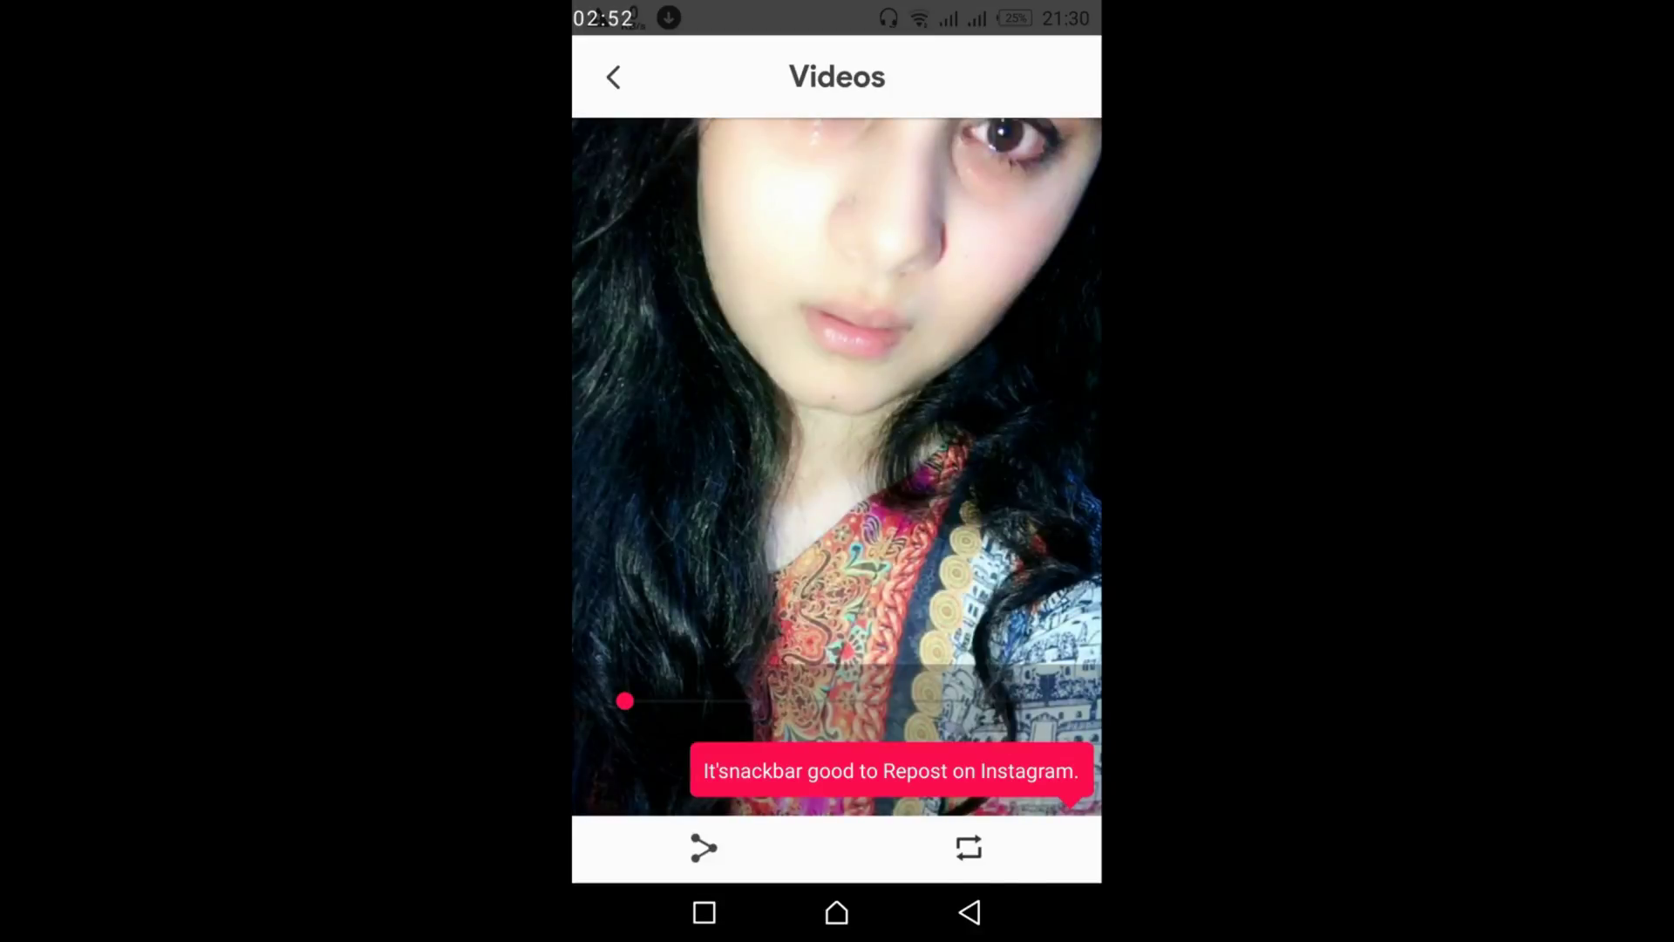
{"action": "left_click", "coordinate": [969, 911]}
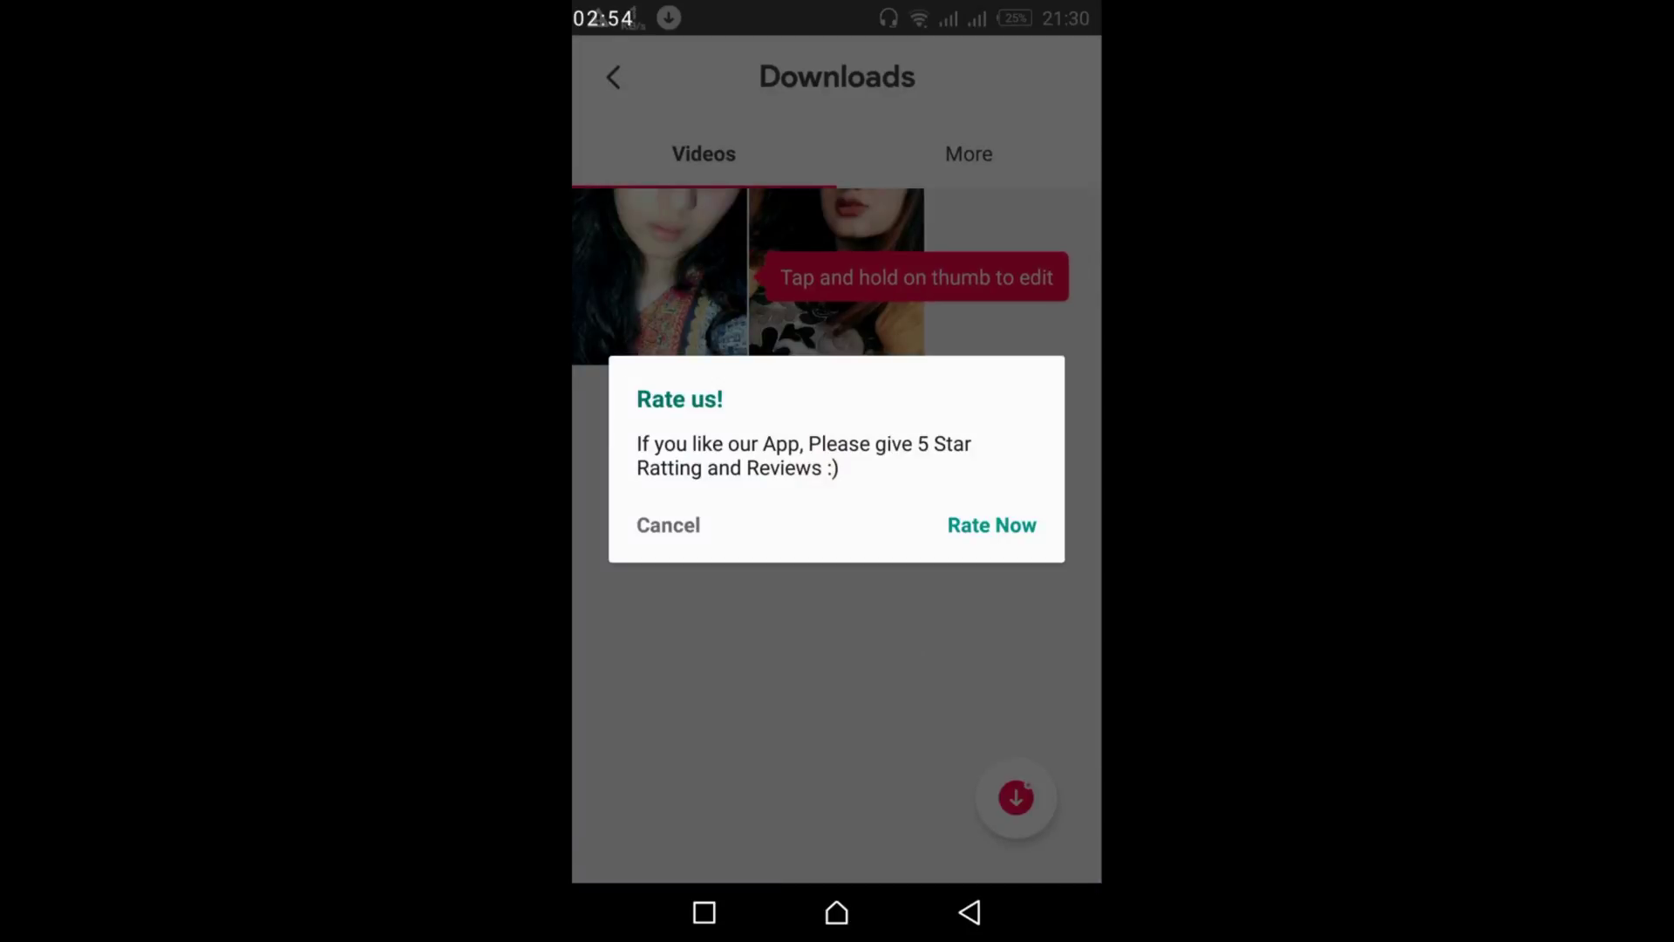
{"action": "key", "text": "Escape"}
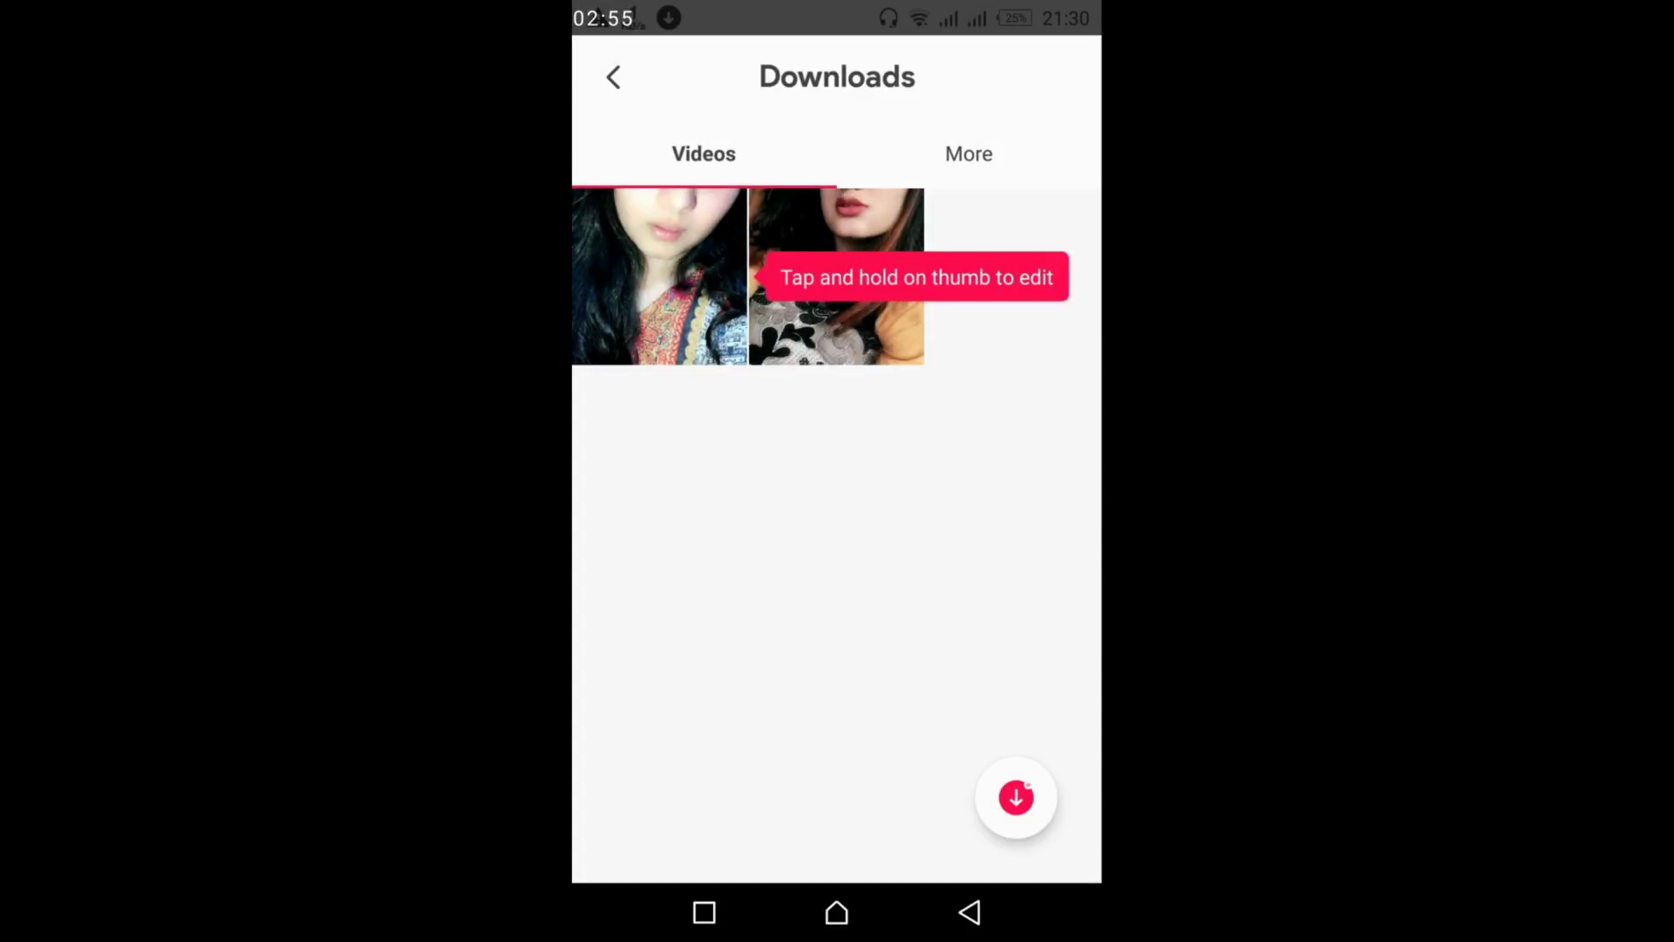